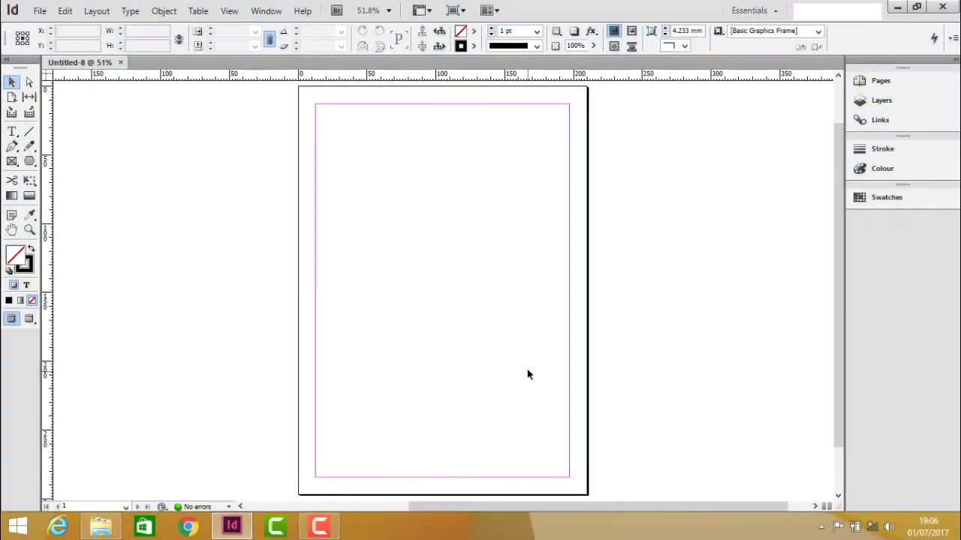
click(131, 11)
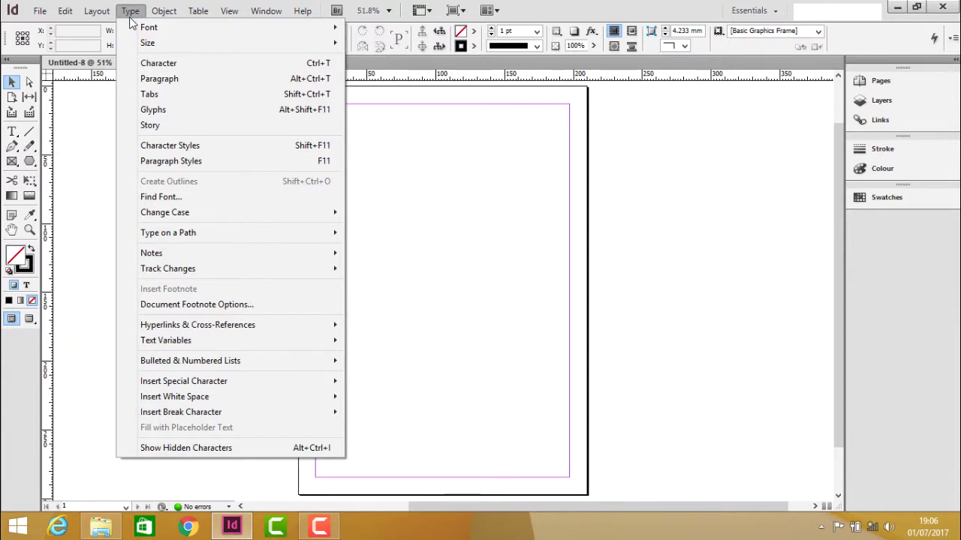
click(131, 18)
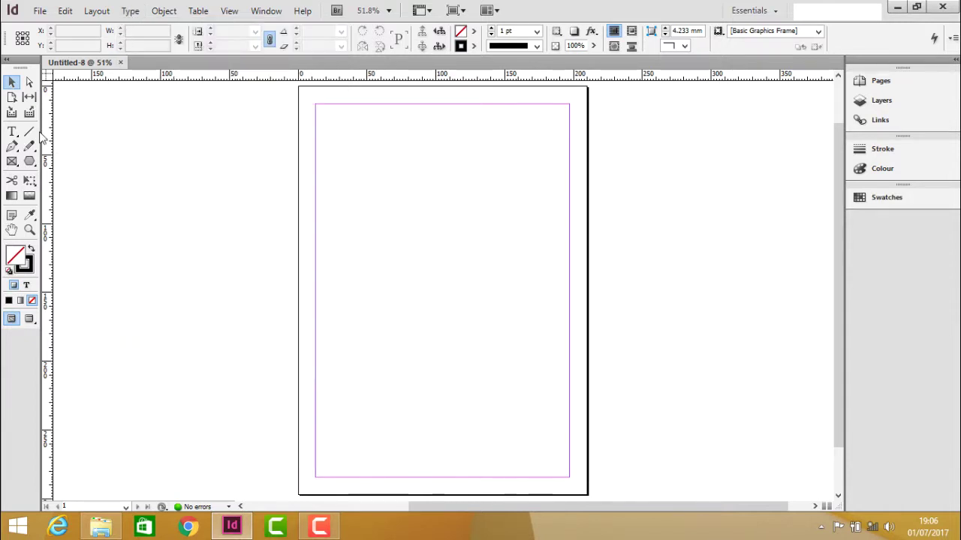
Draw a wide text frame across the upper middle of the page and enter "Hi" and "Welcome to Tutorials Point" on two lines.
click(15, 131)
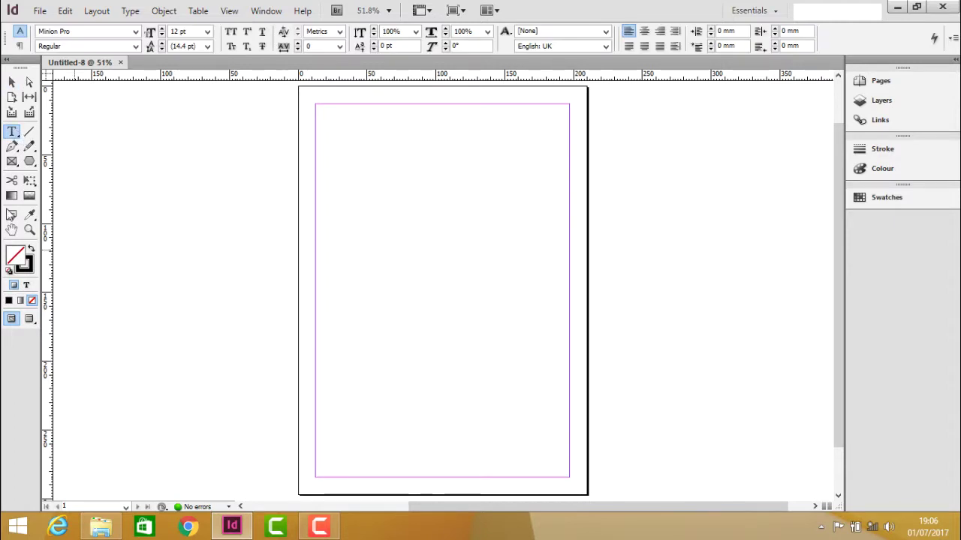
drag(335, 187, 545, 331)
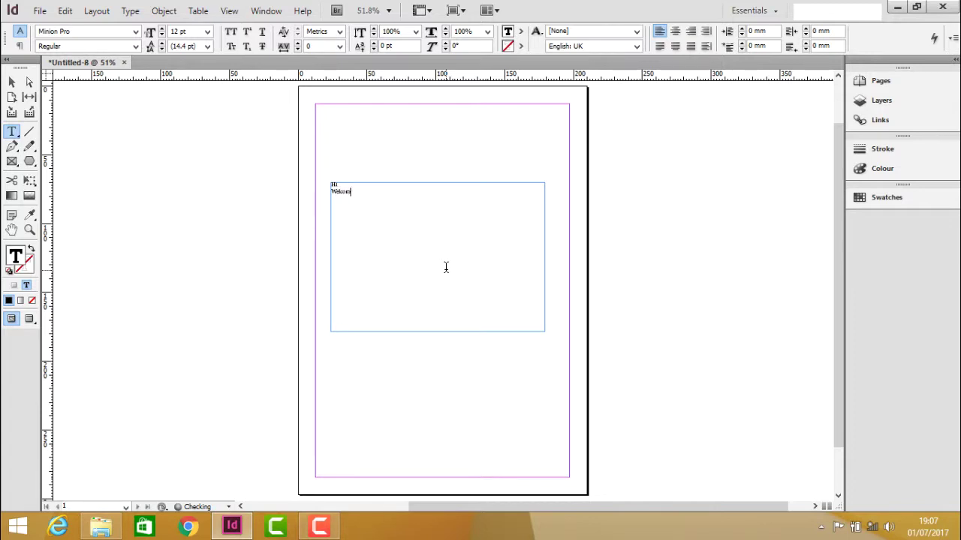
text(Hi)
key(Return)
text(Welcome to Tutorials Point)
Format all the text in the frame with the Arial font at 36 pt.
key(ctrl+a)
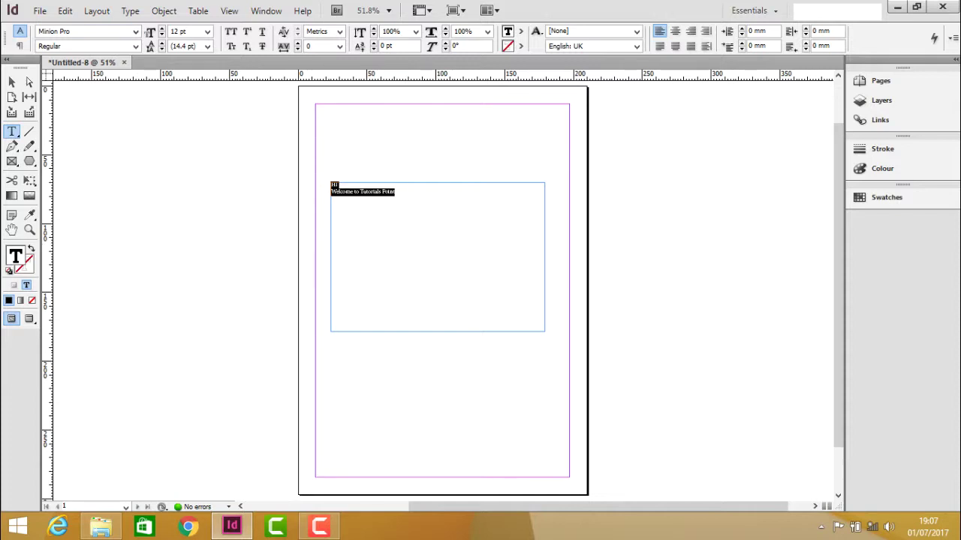
click(135, 32)
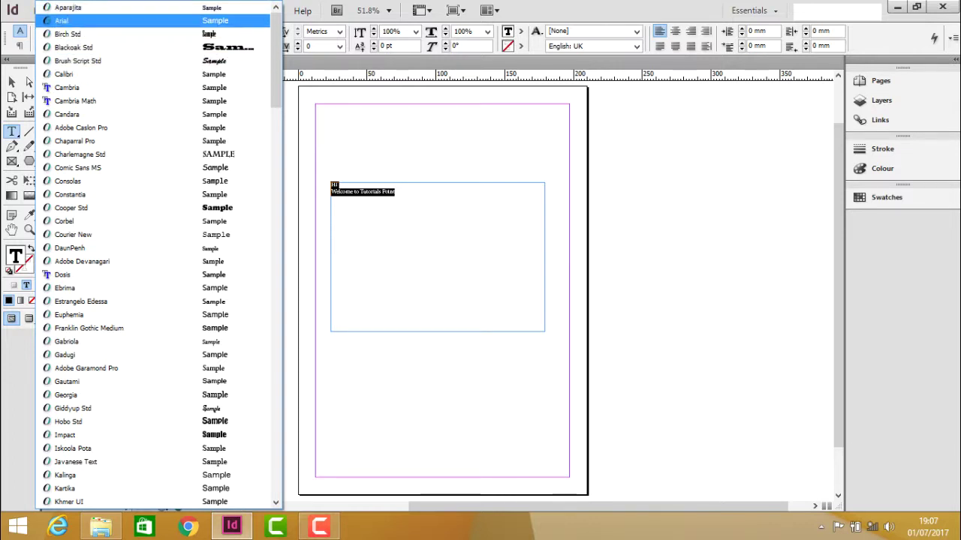
click(62, 20)
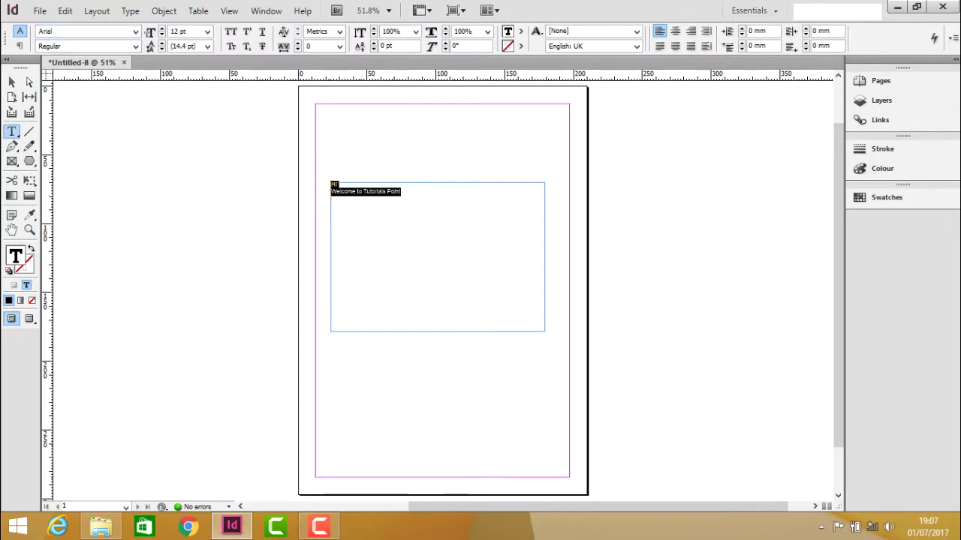
click(208, 31)
key(Down)
key(Down)
key(Down)
key(Down)
key(Down)
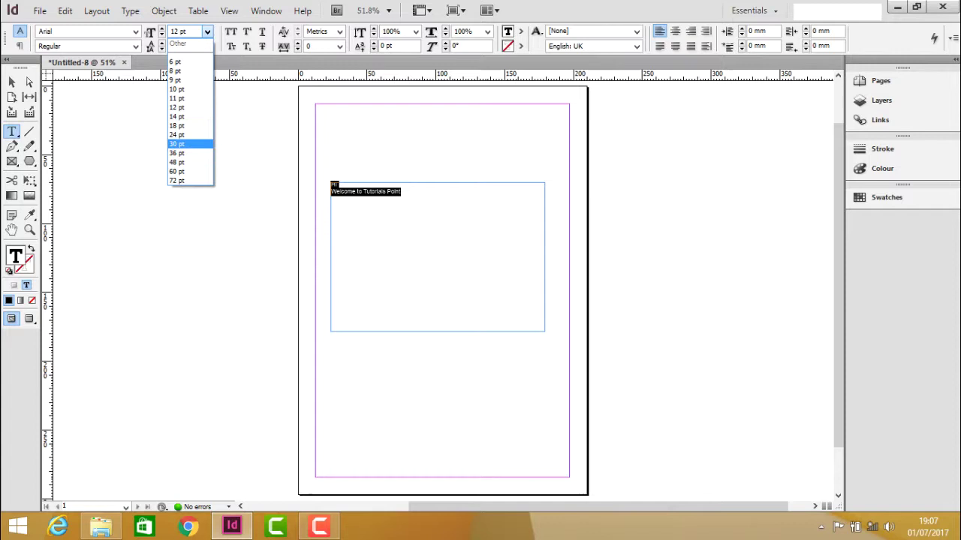
key(Return)
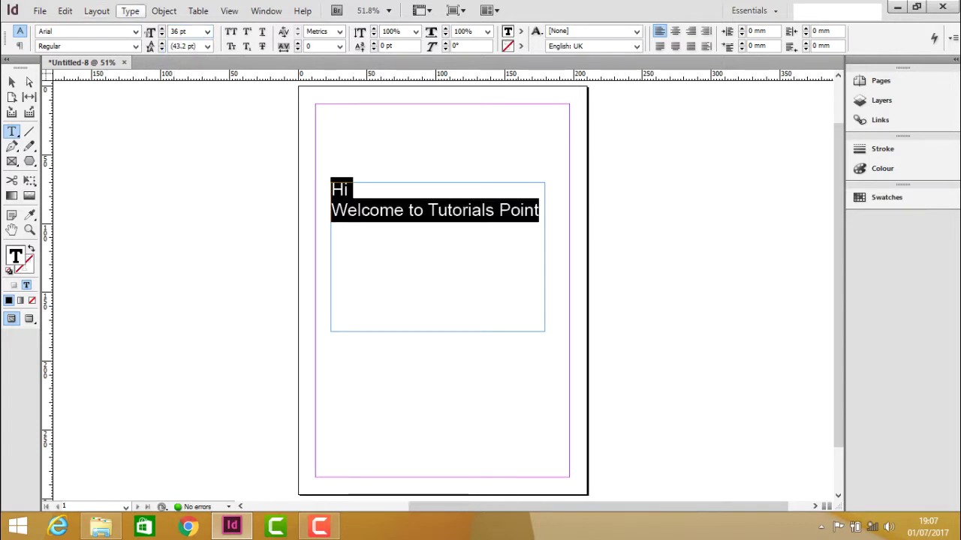
Change the font of the selected text to Stencil Std Bold.
click(130, 11)
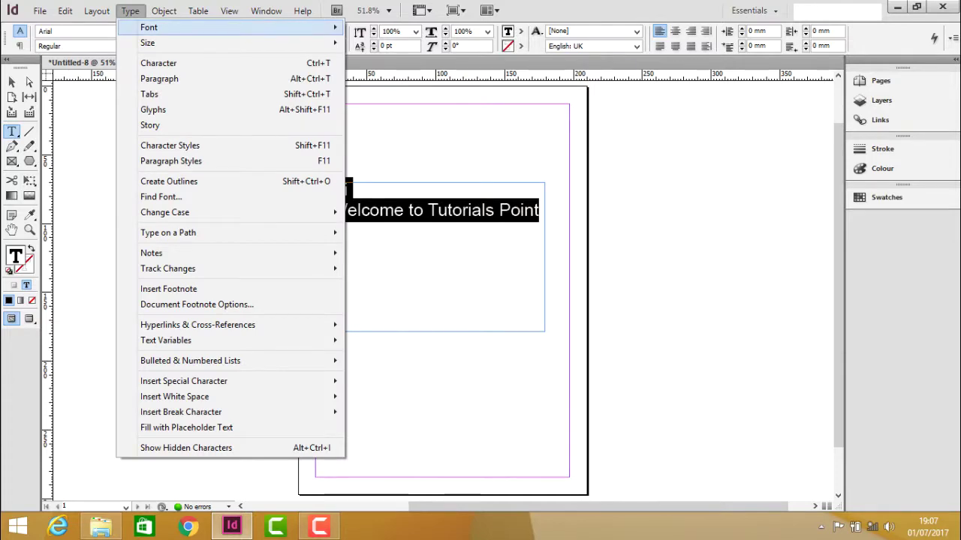
mouse_move(150, 27)
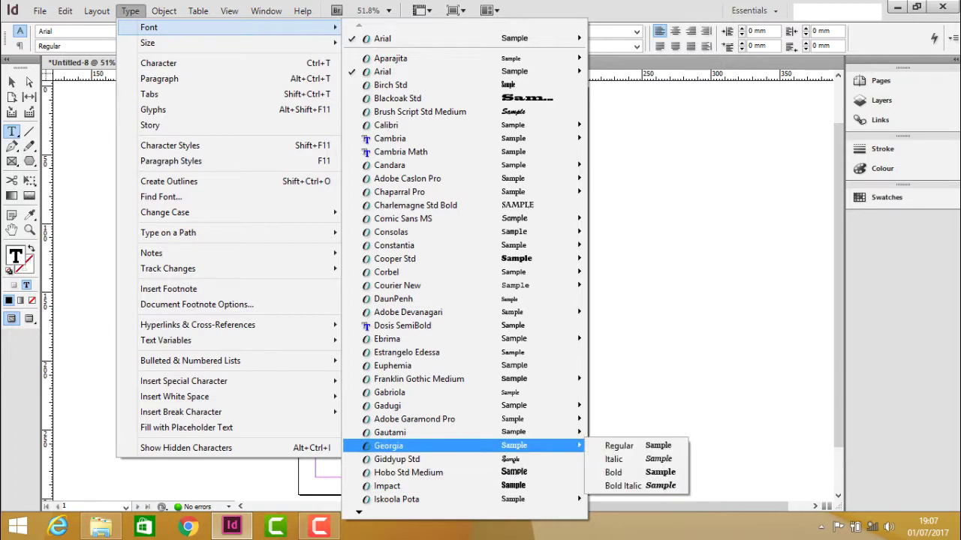
click(359, 512)
scroll(464, 271, down, 3)
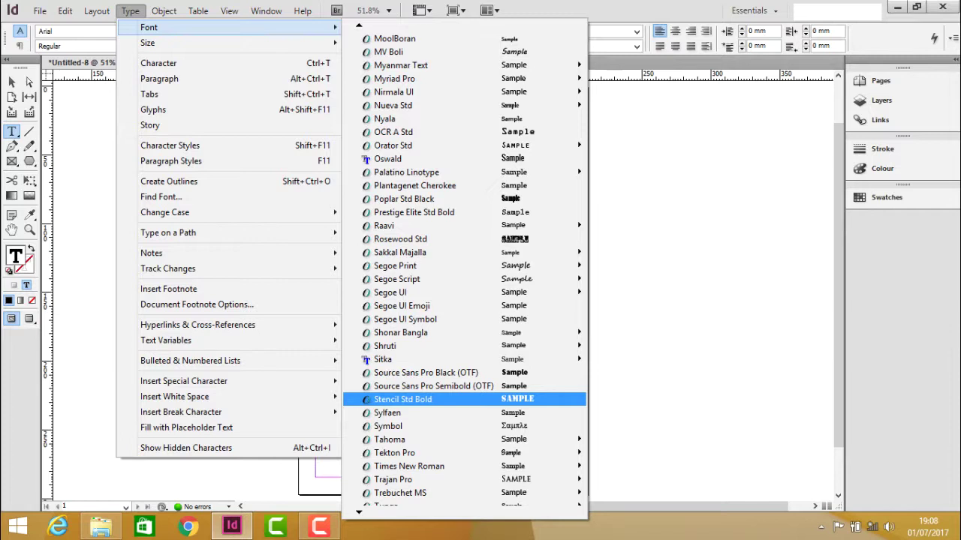
click(405, 399)
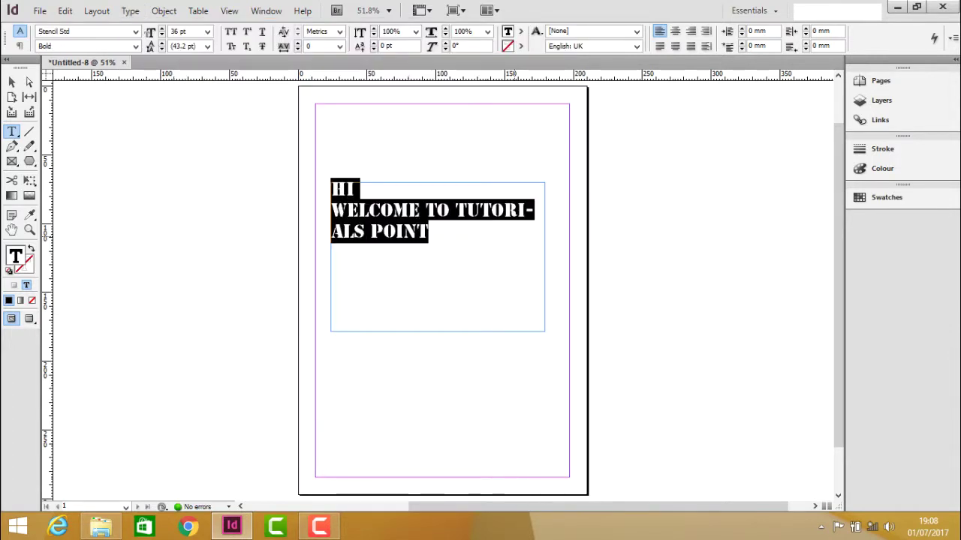
Break the line after "Welcome to" so that "Tutorials Point" starts on its own line without a leading space.
click(449, 211)
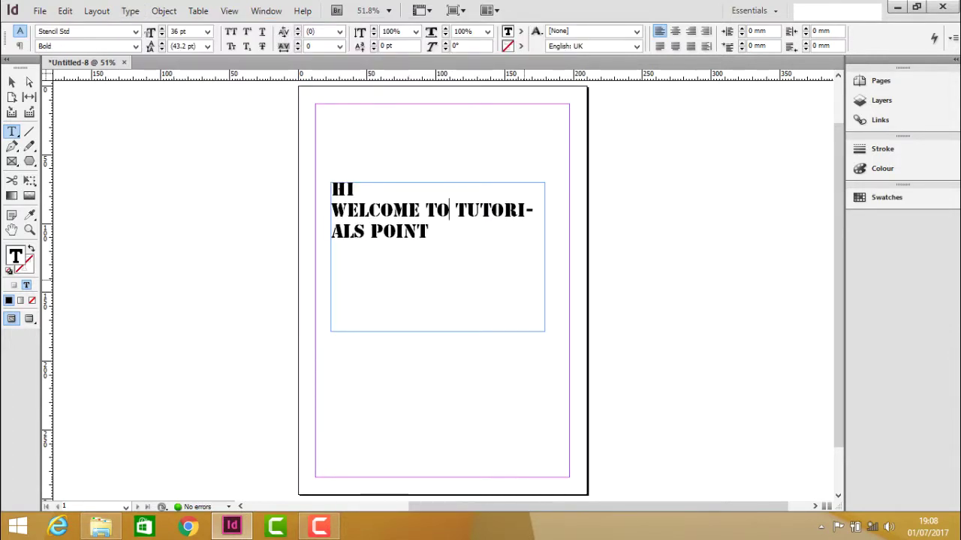
key(Return)
key(Delete)
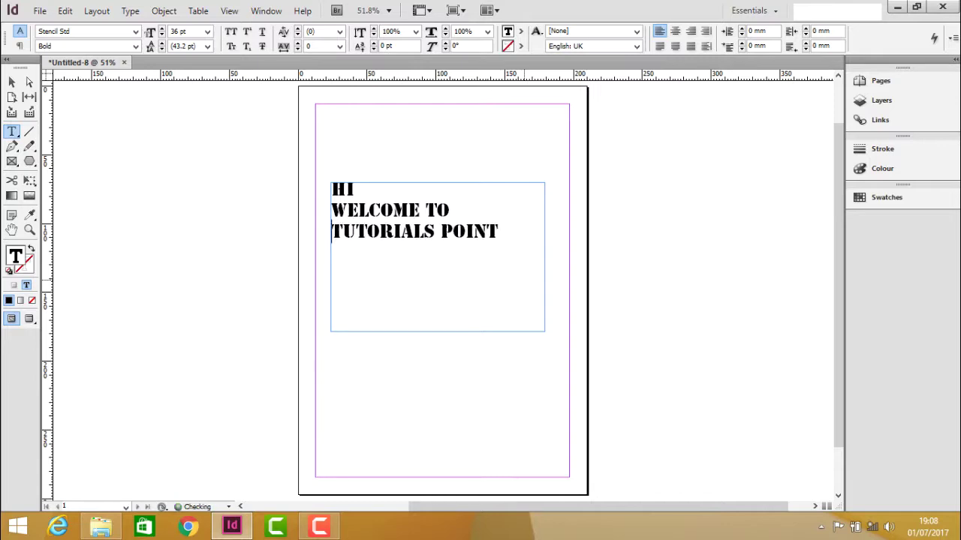
Change the font of all three text lines to Times New Roman Regular.
drag(499, 231, 331, 188)
click(130, 11)
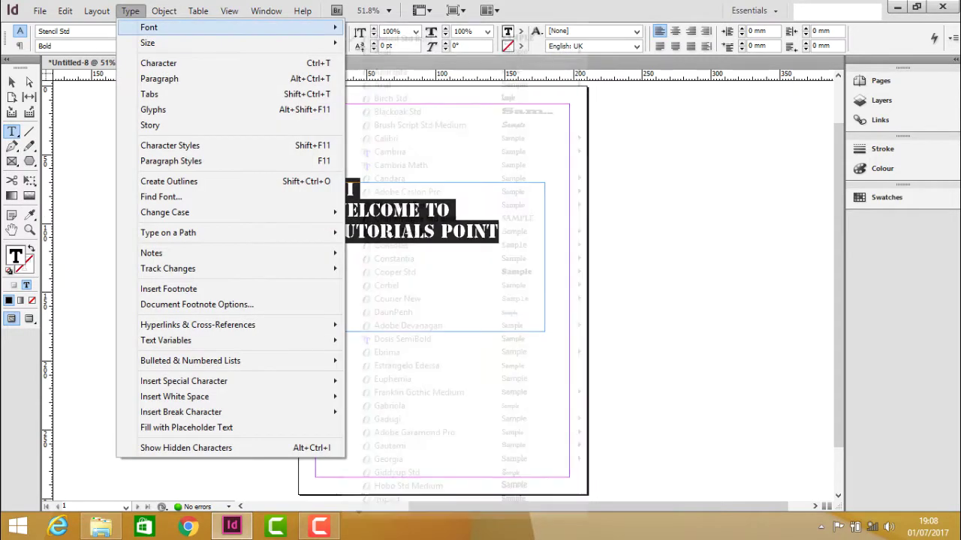
scroll(450, 263, down, 5)
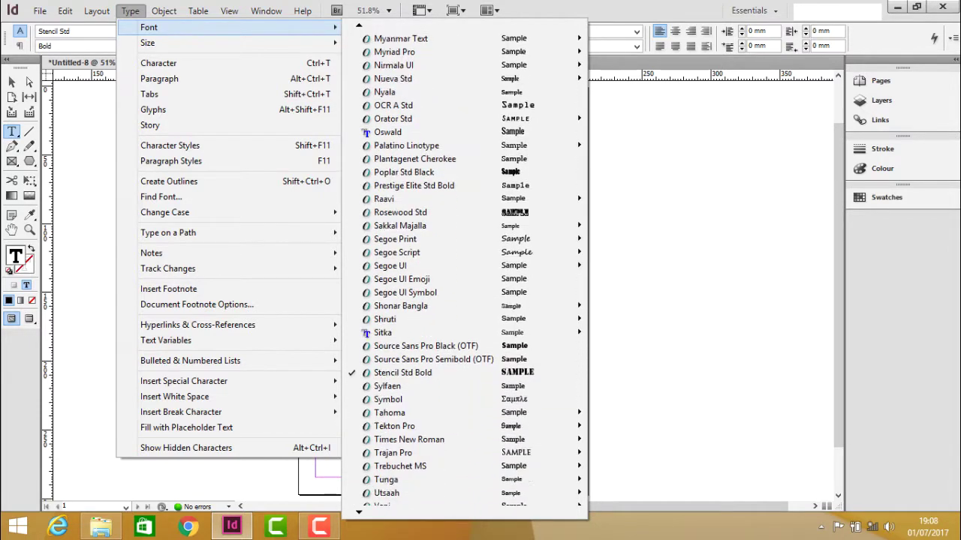
mouse_move(451, 386)
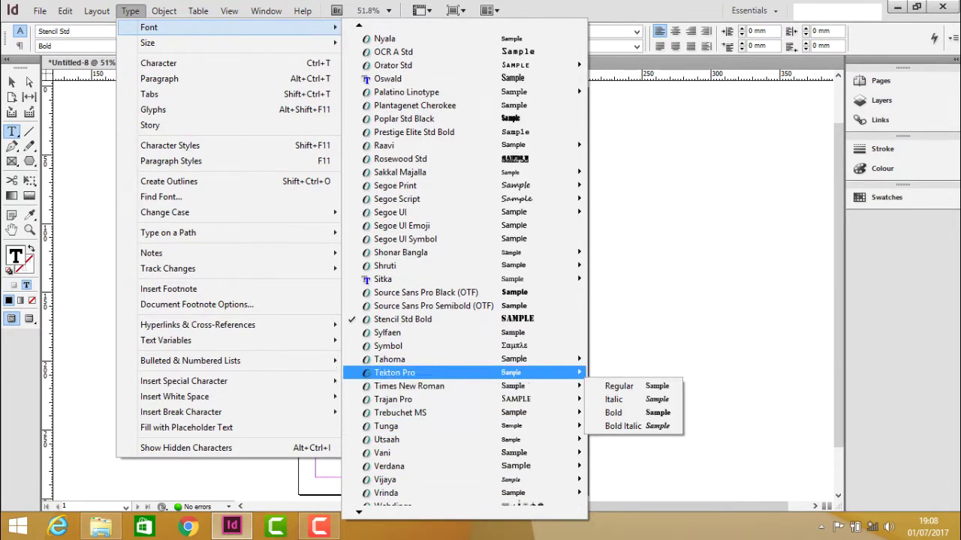
click(619, 386)
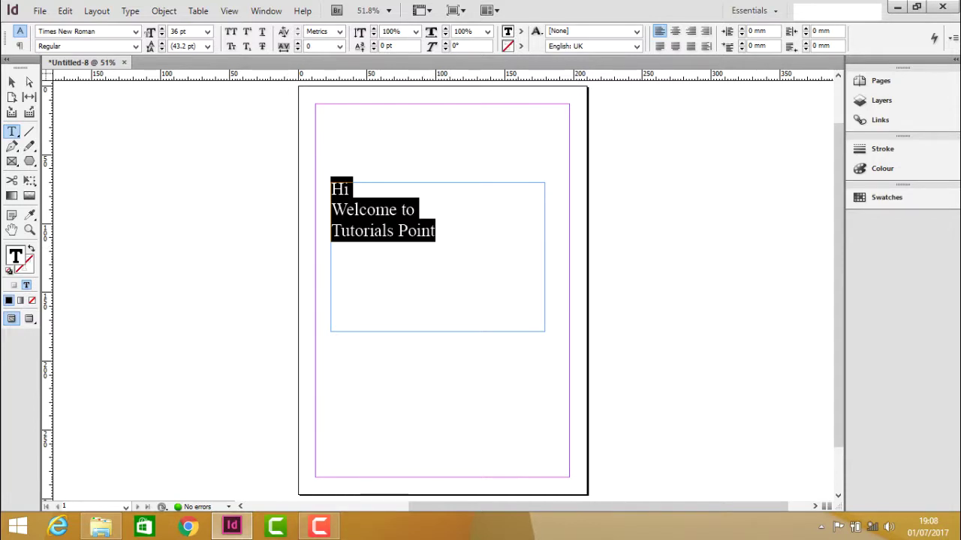
Increase the size of the selected text in increments to 46 pt.
key(ctrl+shift+period)
key(ctrl+shift+period)
key(ctrl+shift+period)
key(ctrl+shift+period)
key(ctrl+shift+period)
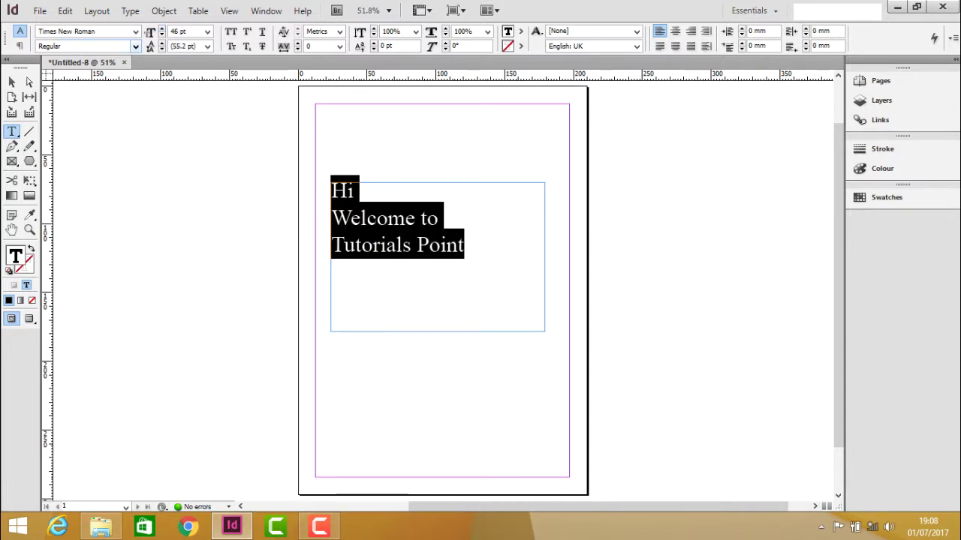
Set the font style of the selected text to Italic.
click(135, 46)
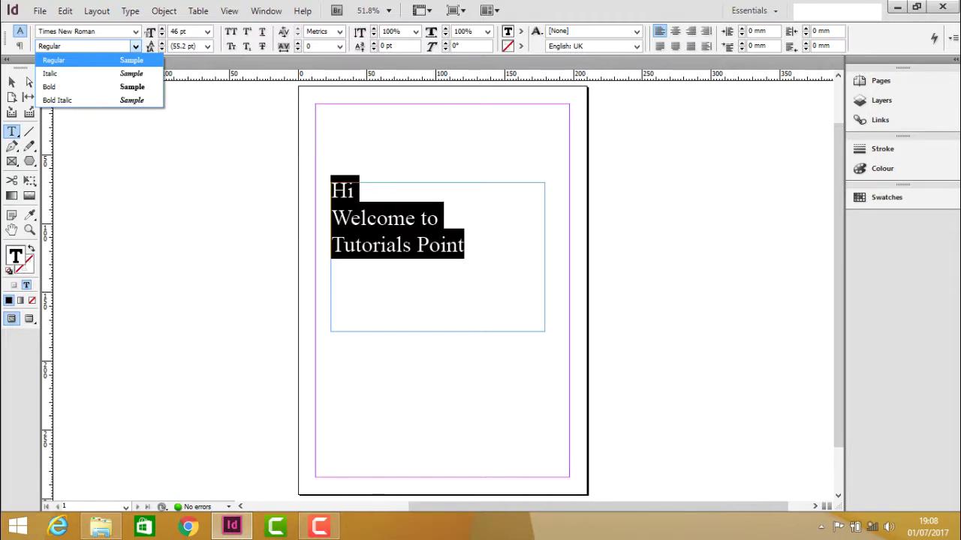
key(Down)
key(Down)
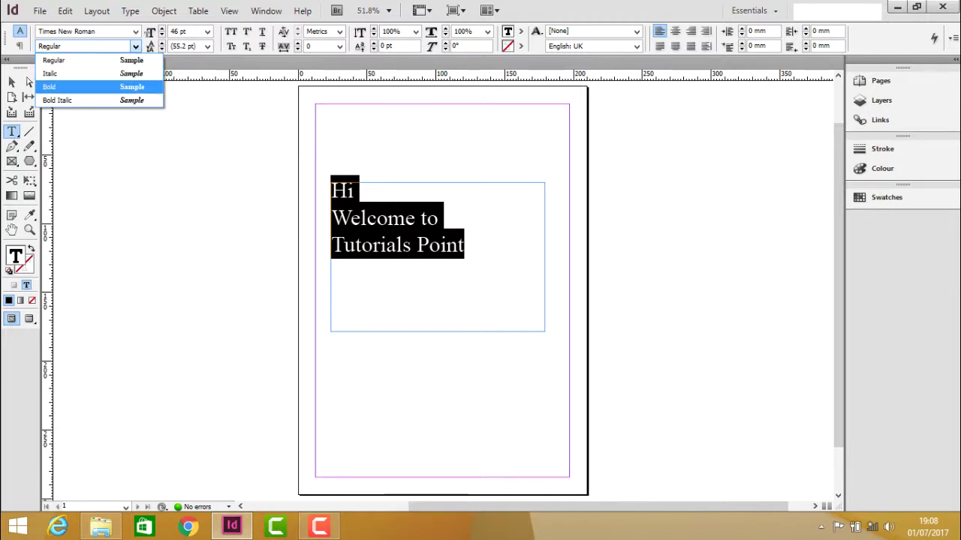
key(Down)
key(Up)
key(Up)
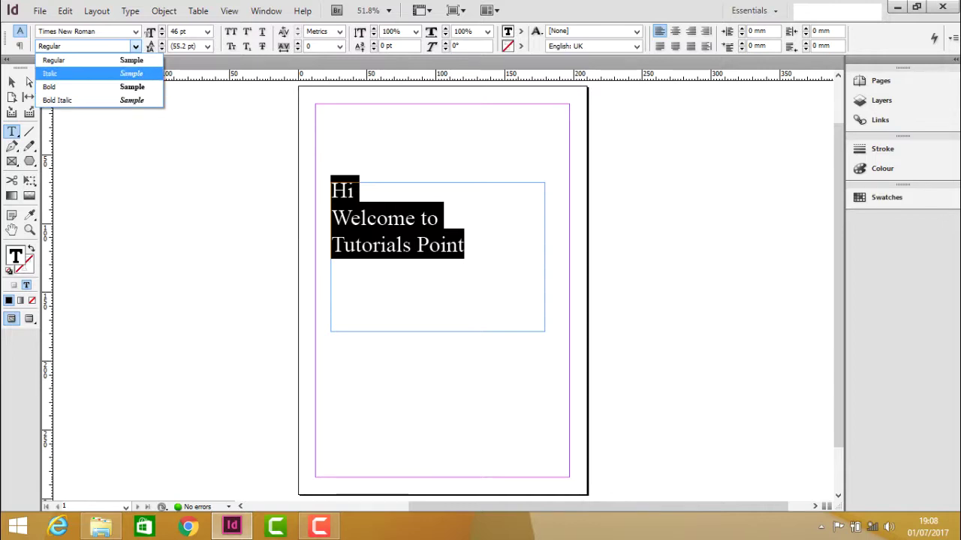
key(Return)
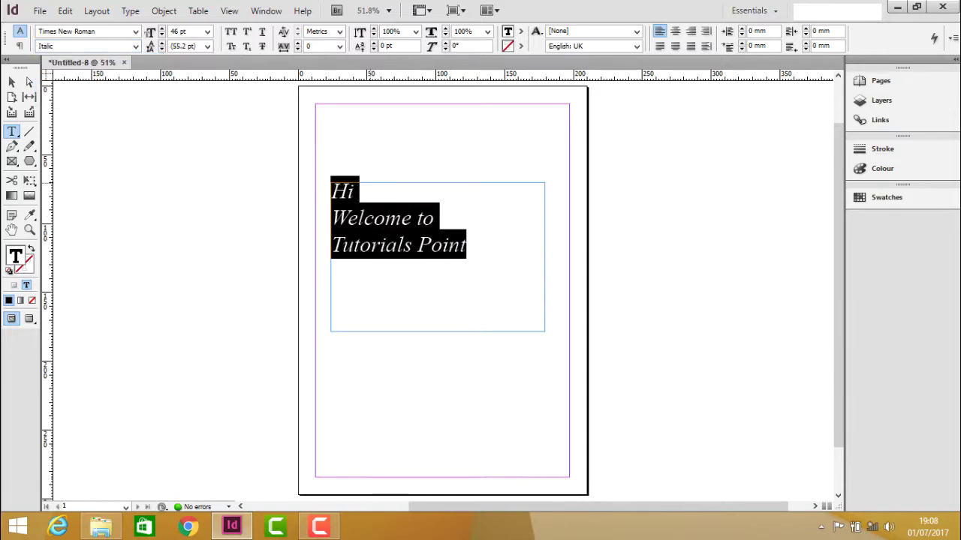
Try the Bold and then the Bold Italic font style on the selected text.
click(135, 46)
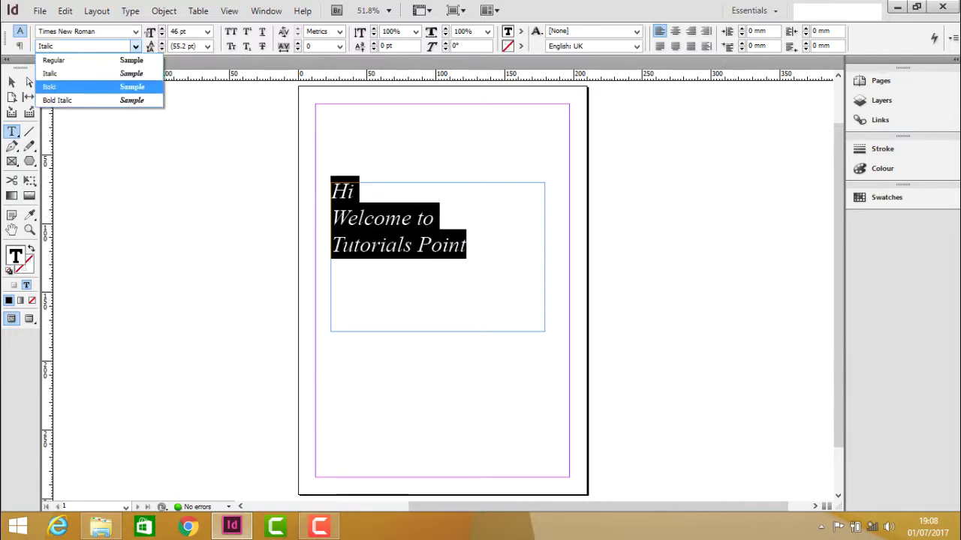
key(Return)
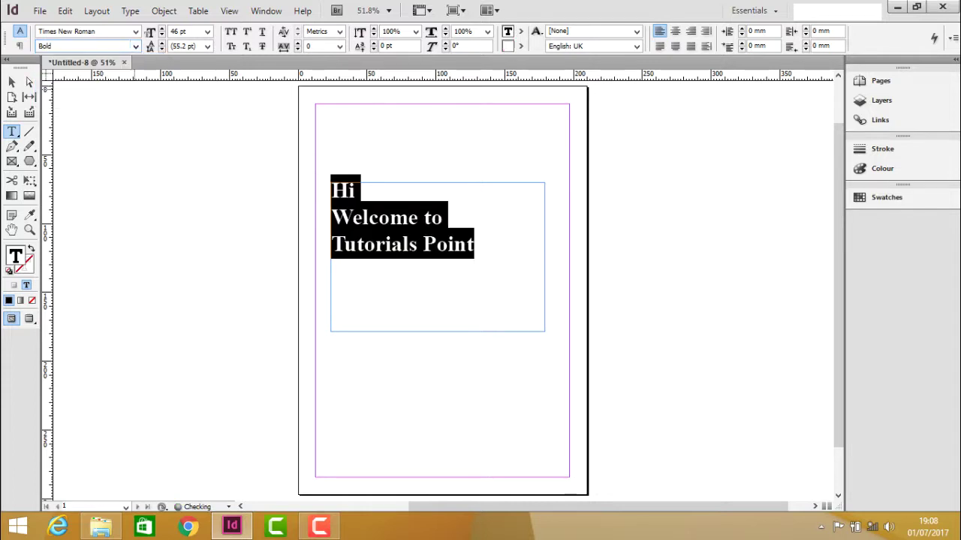
key(alt+Down)
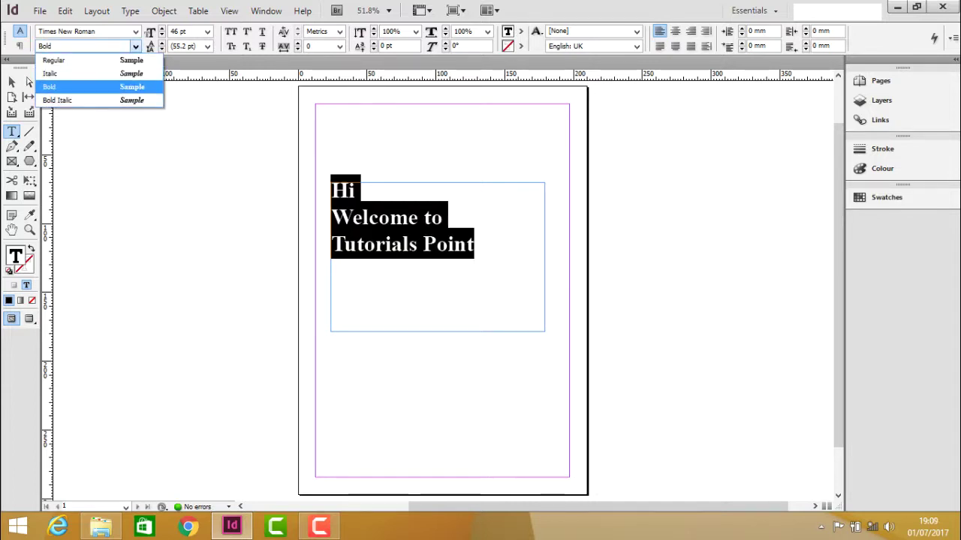
key(Down)
key(Return)
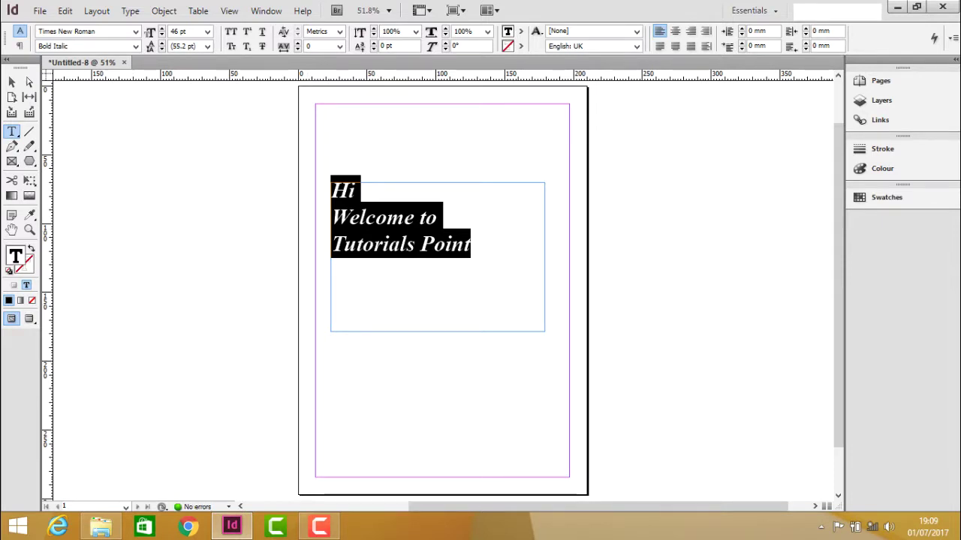
Return the selected text to the Regular font style.
key(alt+Down)
key(Up)
key(Up)
key(Up)
key(Return)
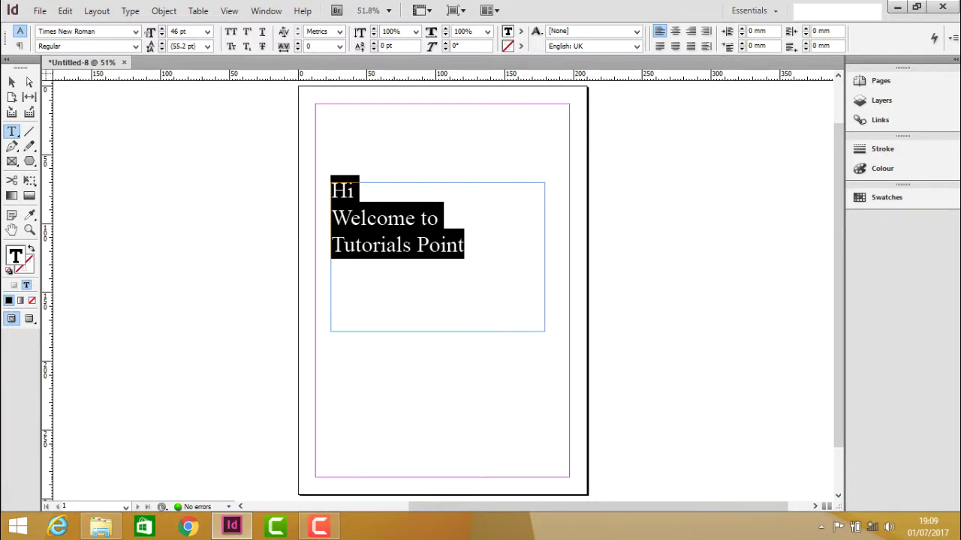
Start a new line after "Tutorials Point" and open the Glyphs panel, placing it clear of the text frame.
click(464, 247)
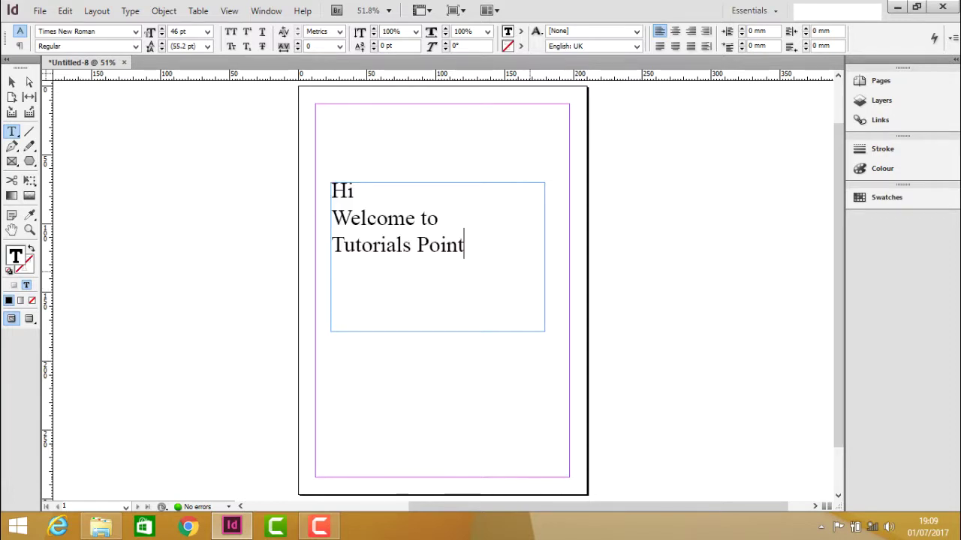
key(Return)
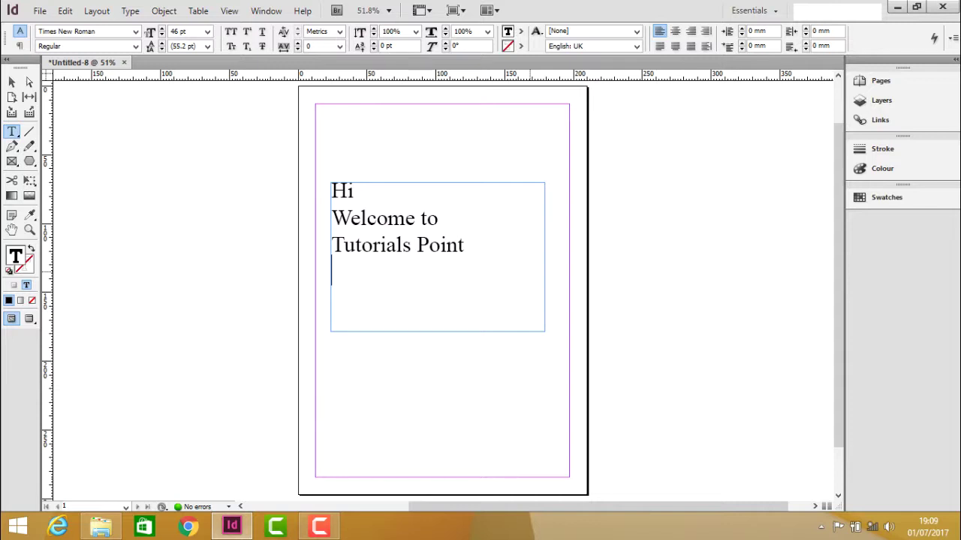
click(129, 10)
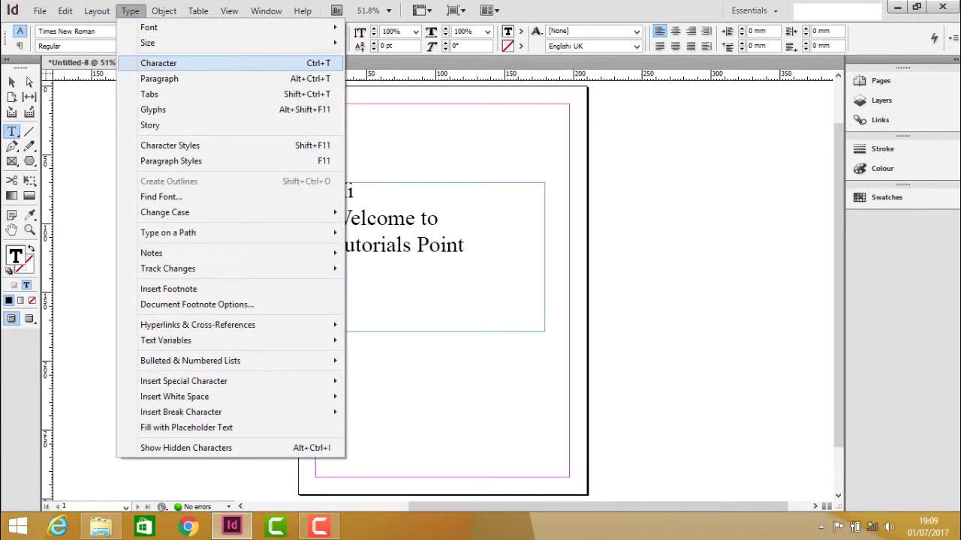
click(153, 110)
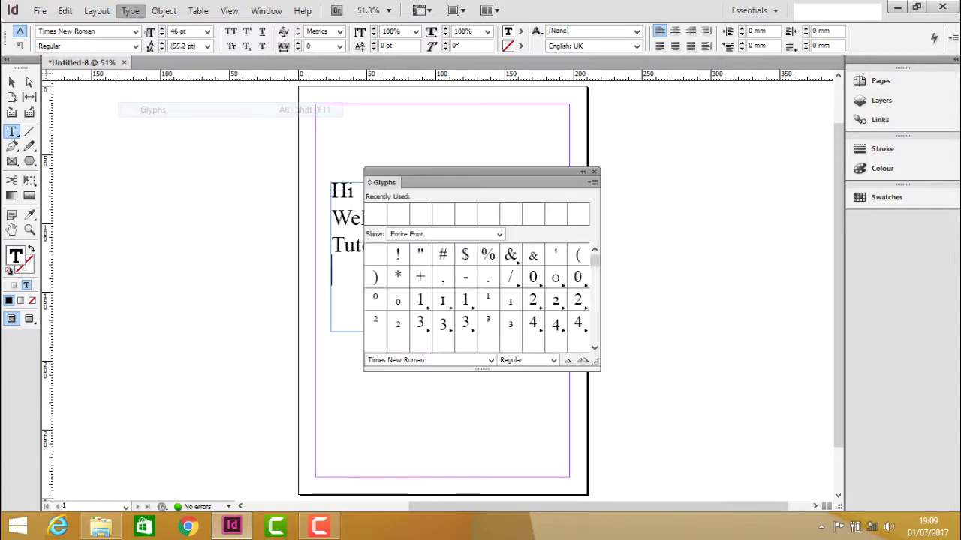
drag(406, 182, 627, 104)
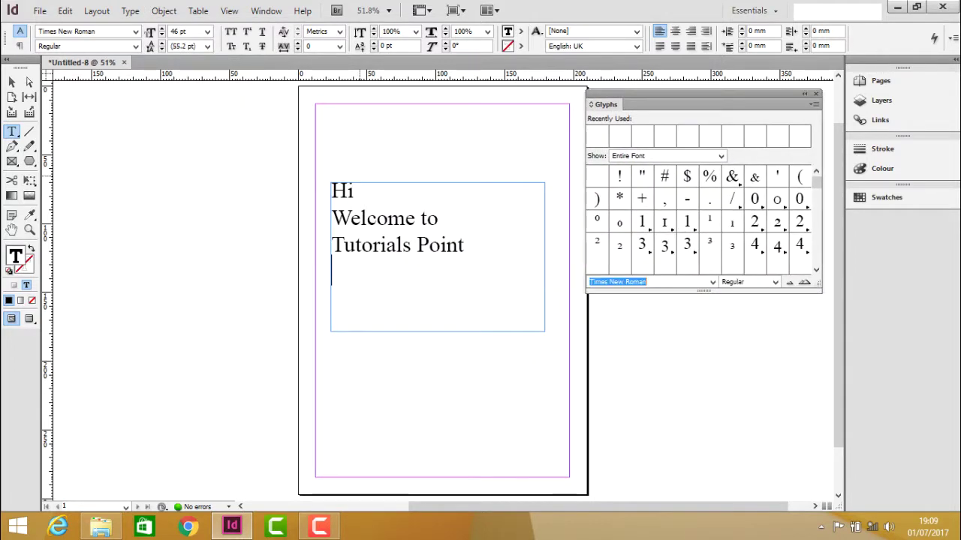
Insert the Greek capital omega (Ω) glyph on the new line below "Tutorials Point" and close the Glyphs panel.
drag(816, 184, 816, 204)
scroll(702, 218, down, 4)
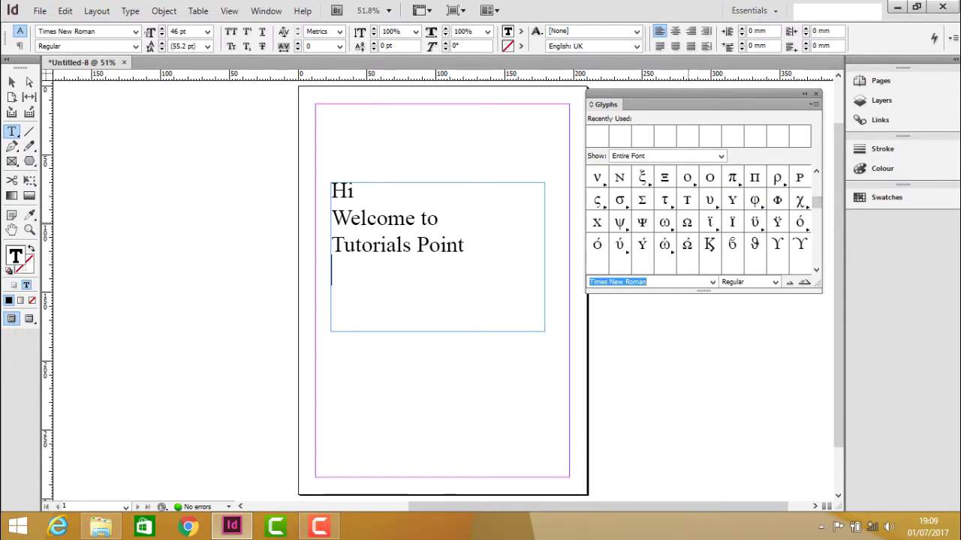
double_click(687, 221)
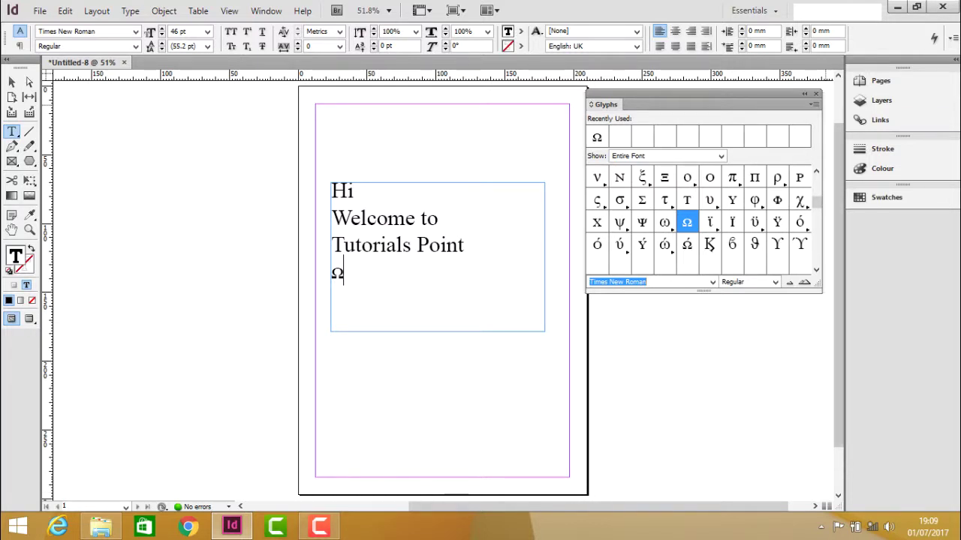
click(815, 93)
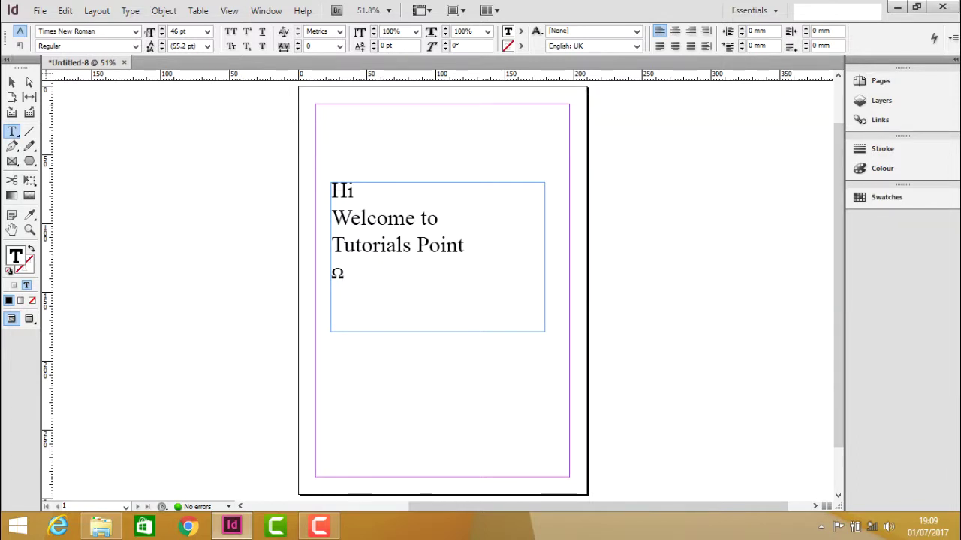
Select the three lines from "Hi" to "Tutorials Point" and change their case to UPPERCASE.
click(130, 10)
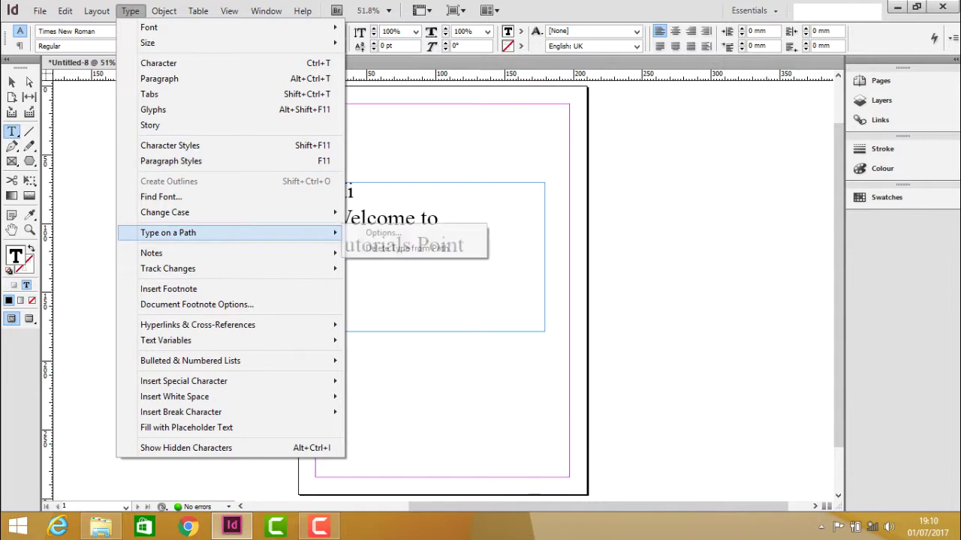
click(386, 272)
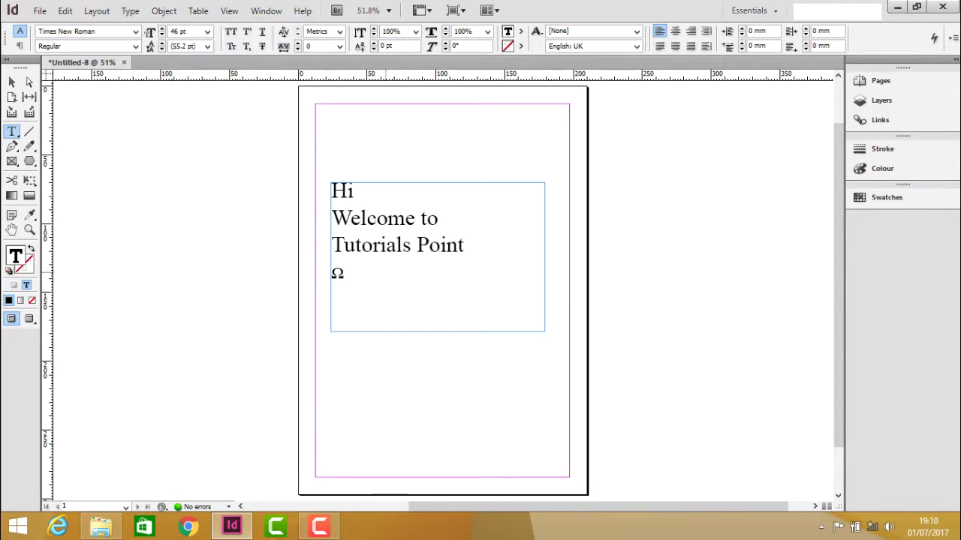
drag(464, 245, 331, 191)
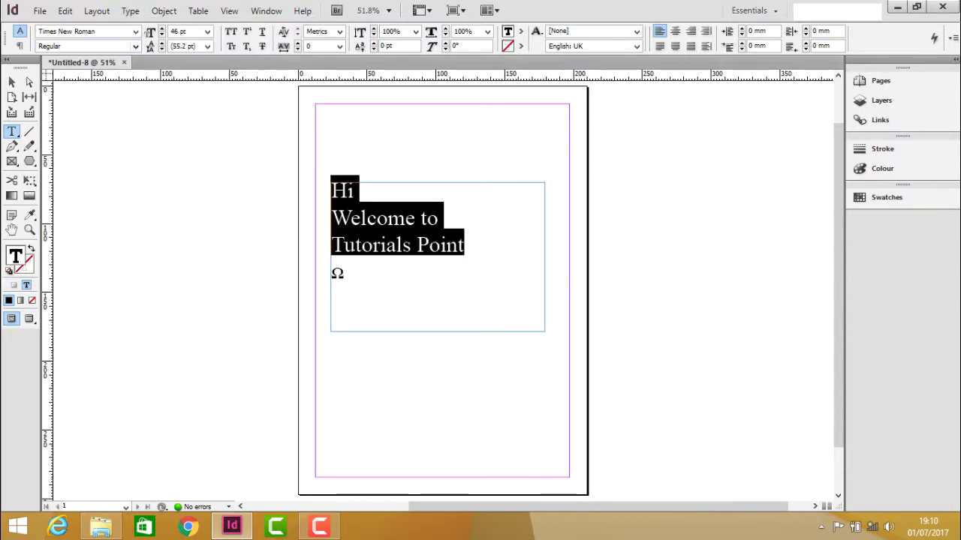
click(130, 11)
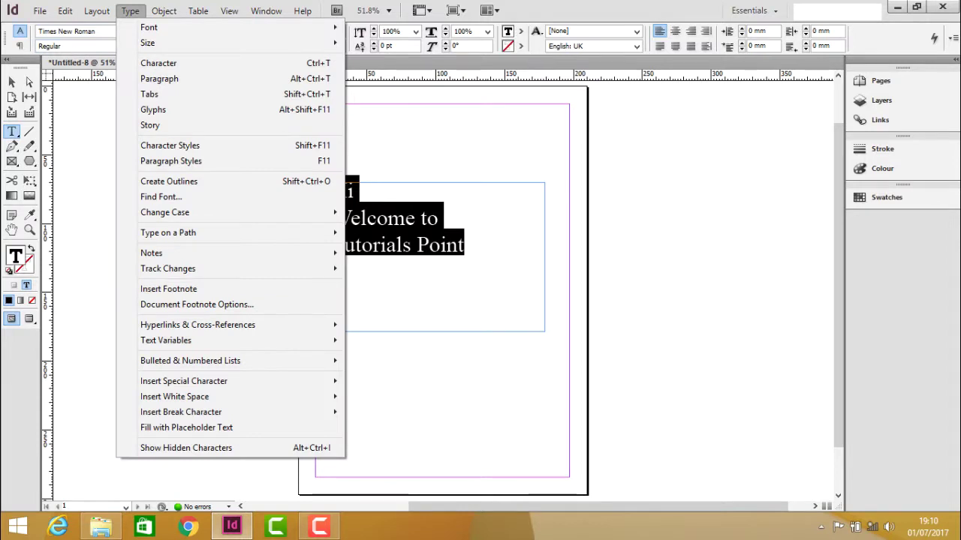
mouse_move(187, 212)
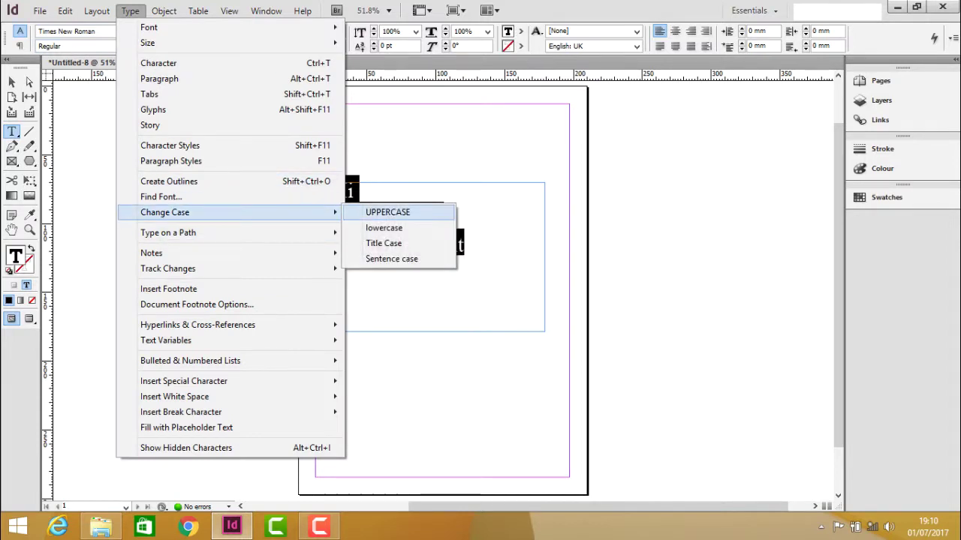
click(387, 213)
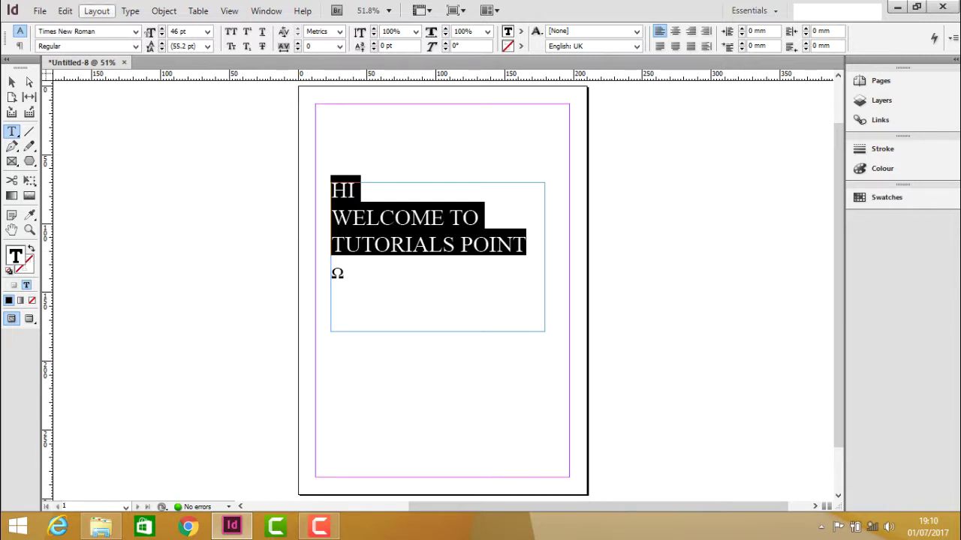
Try the lowercase and then the Title Case option on the three selected lines.
click(130, 11)
mouse_move(165, 213)
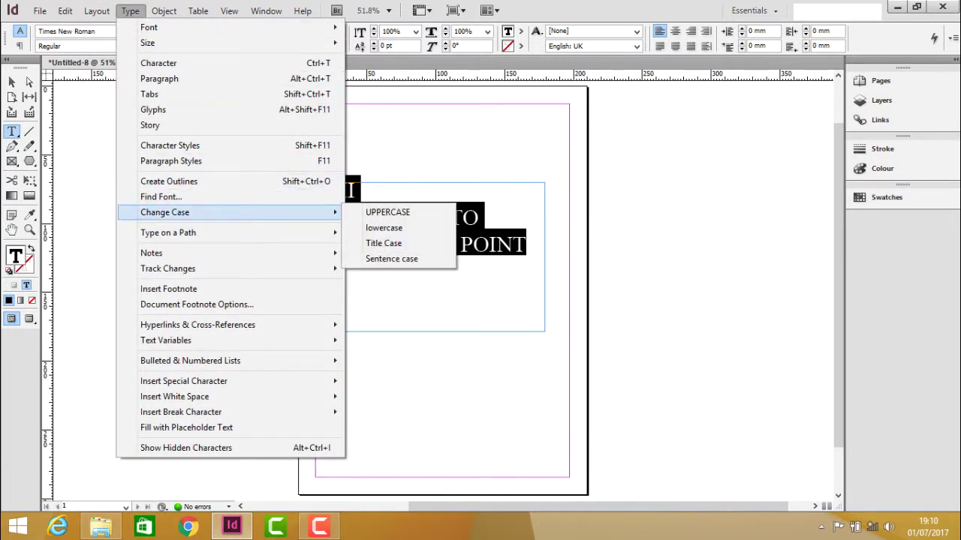
click(401, 227)
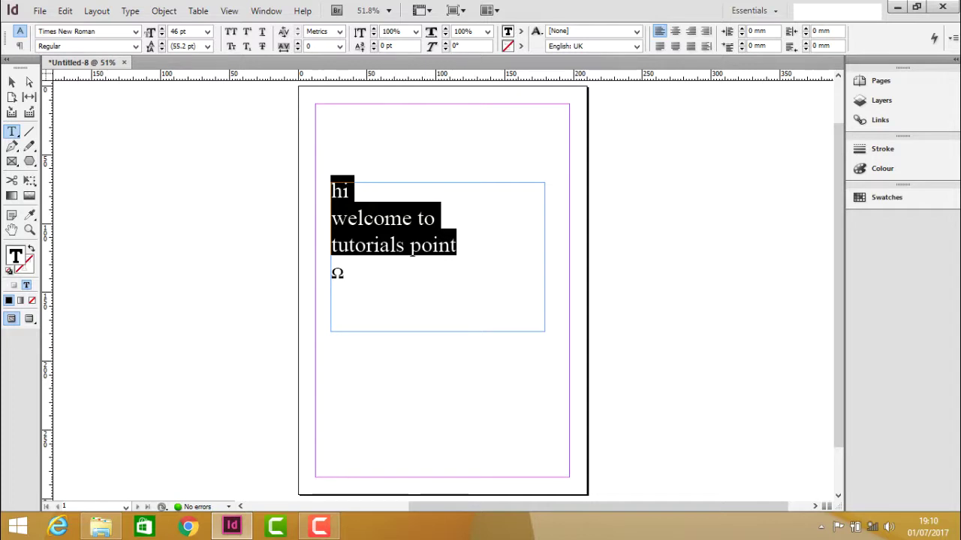
click(130, 10)
mouse_move(165, 212)
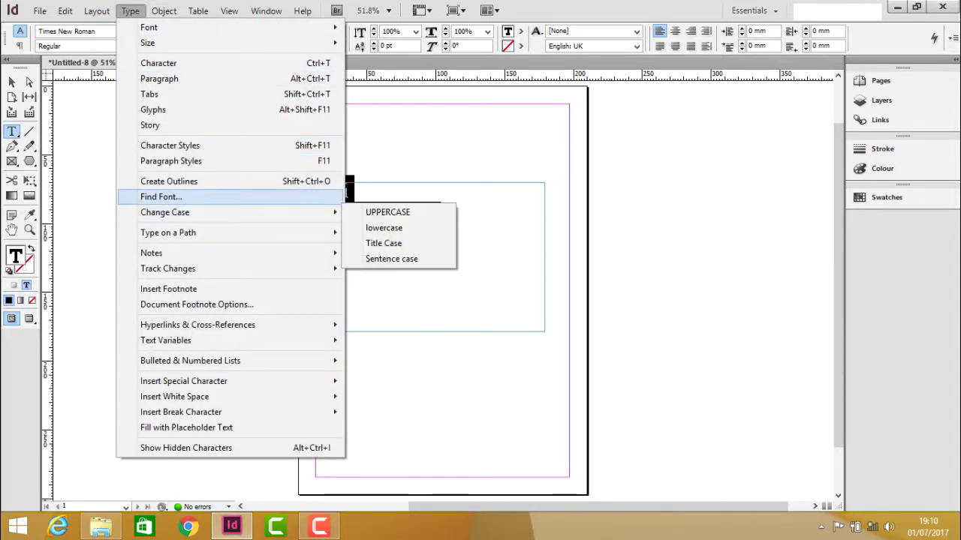
click(379, 242)
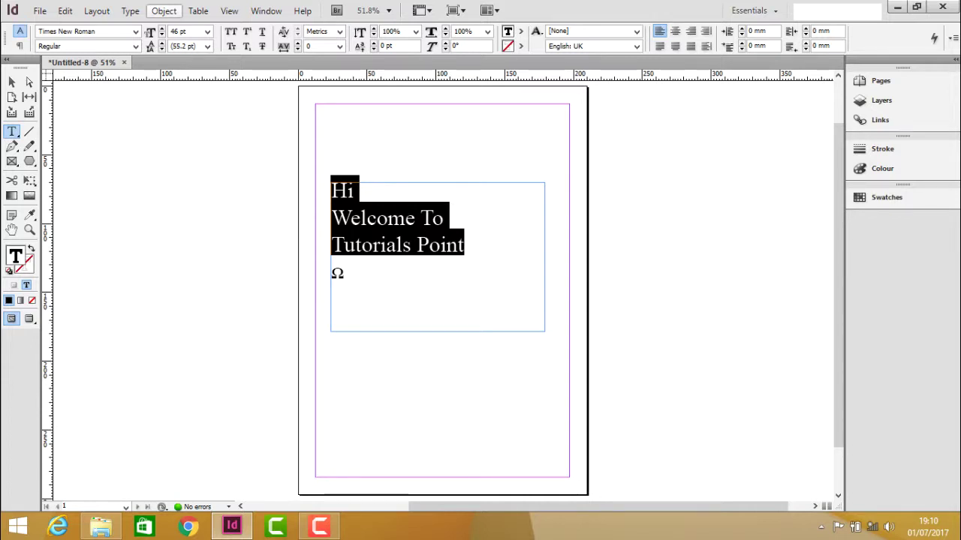
Change the case of the three selected greeting lines to Sentence case.
click(130, 11)
mouse_move(165, 212)
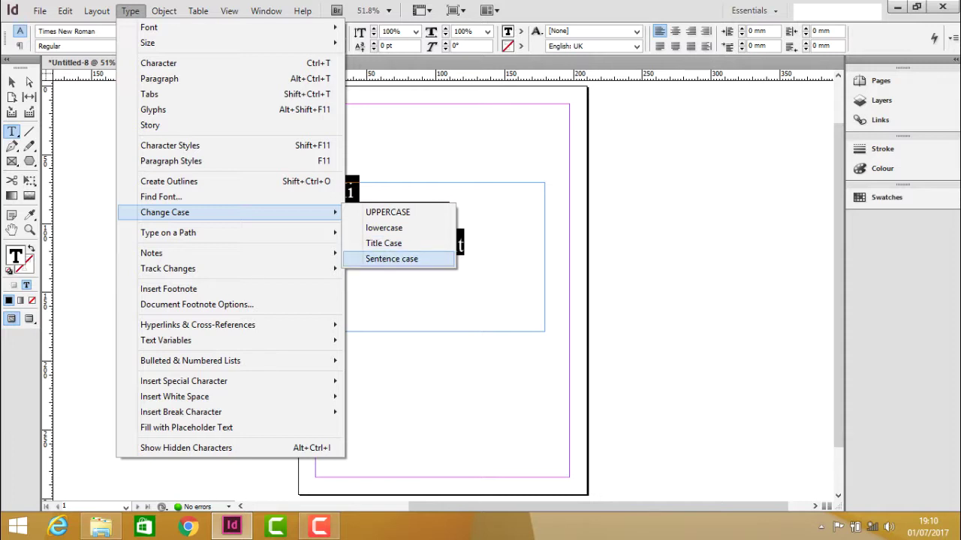
click(391, 258)
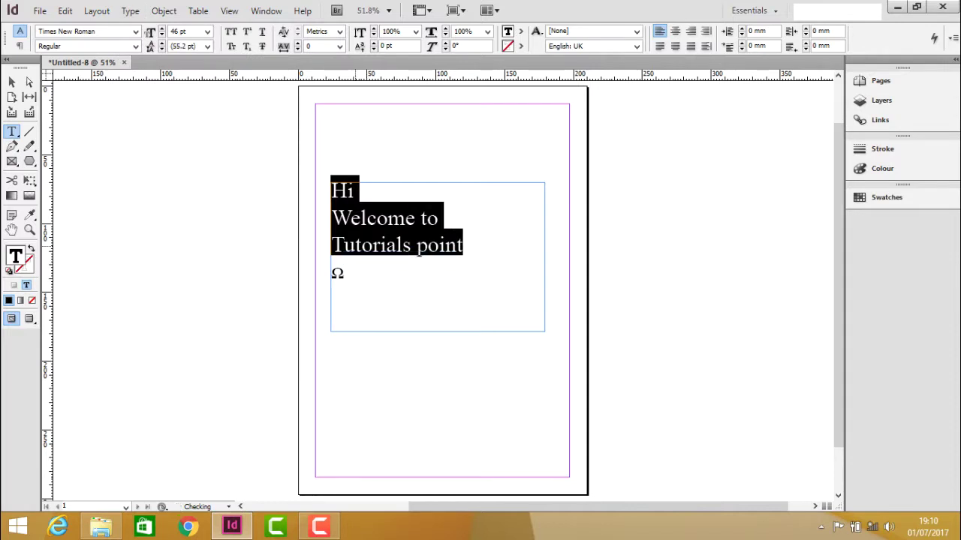